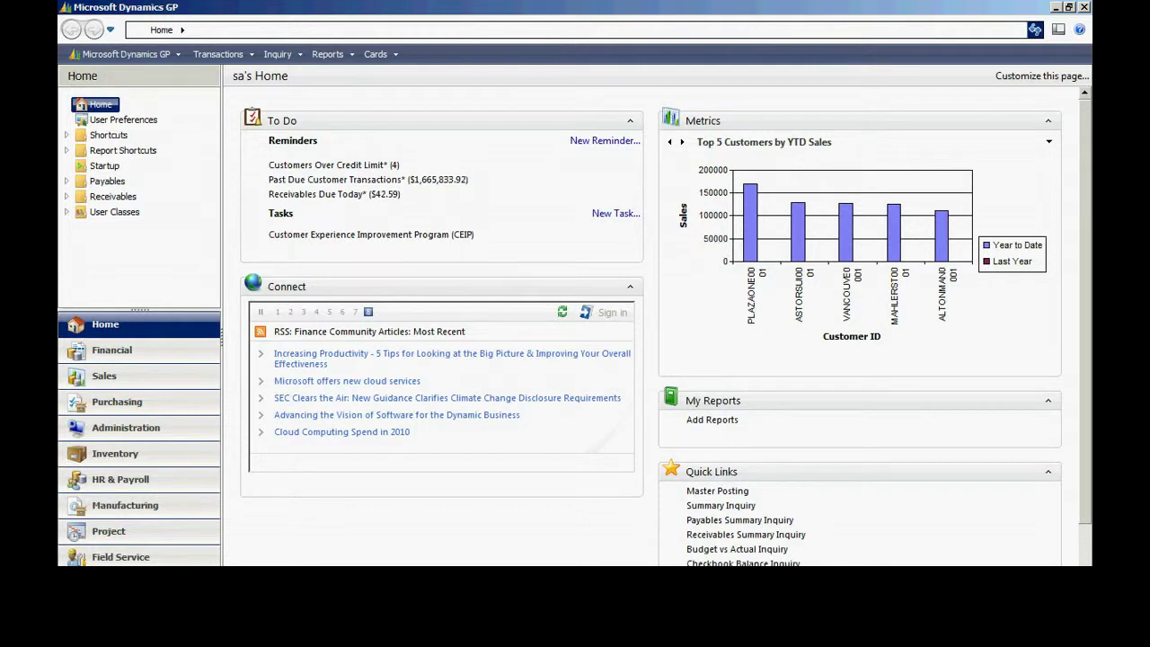
Open the Payables Trial Balance Reports window from the Reports > Purchasing menu.
left_click(334, 59)
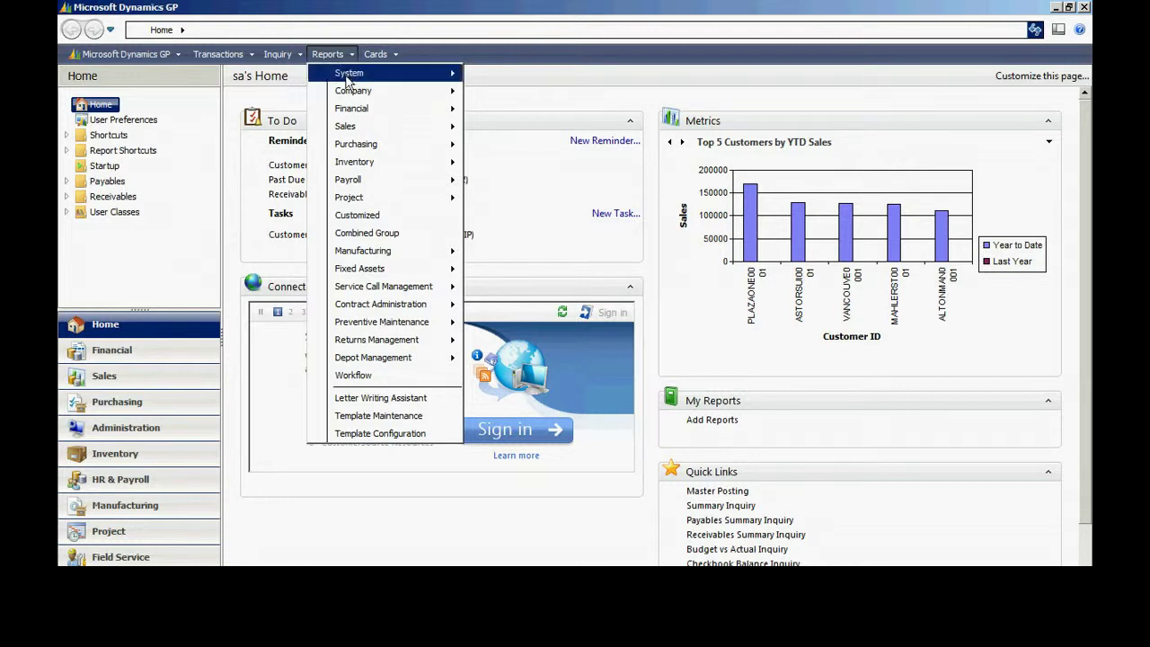
mouse_move(378, 144)
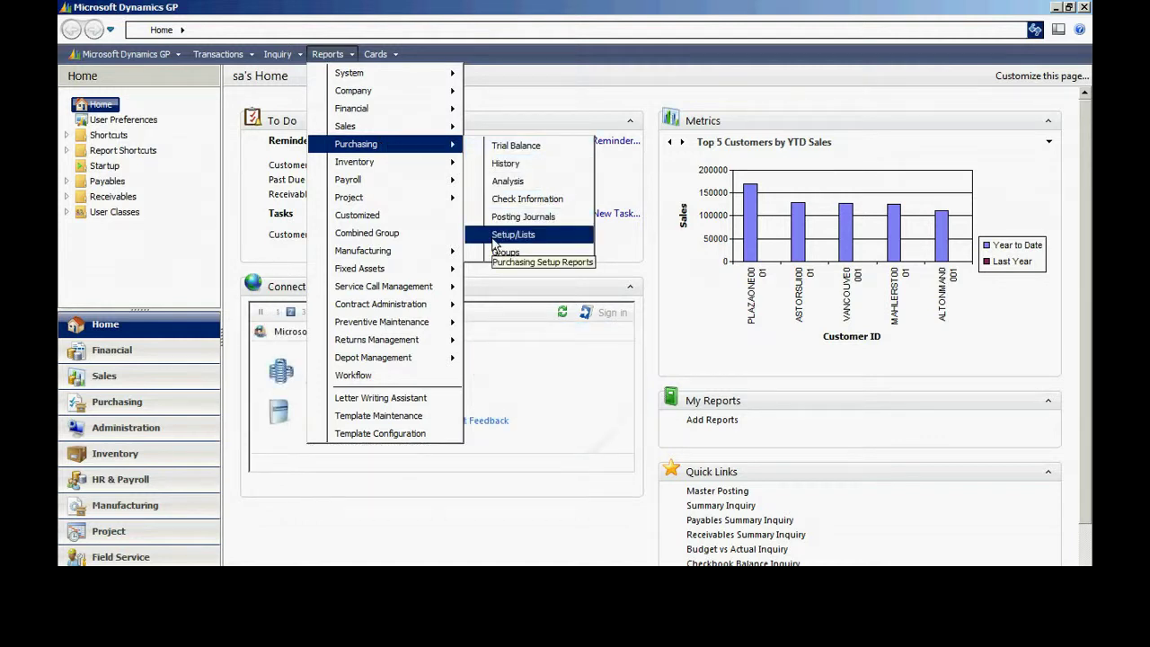
left_click(516, 145)
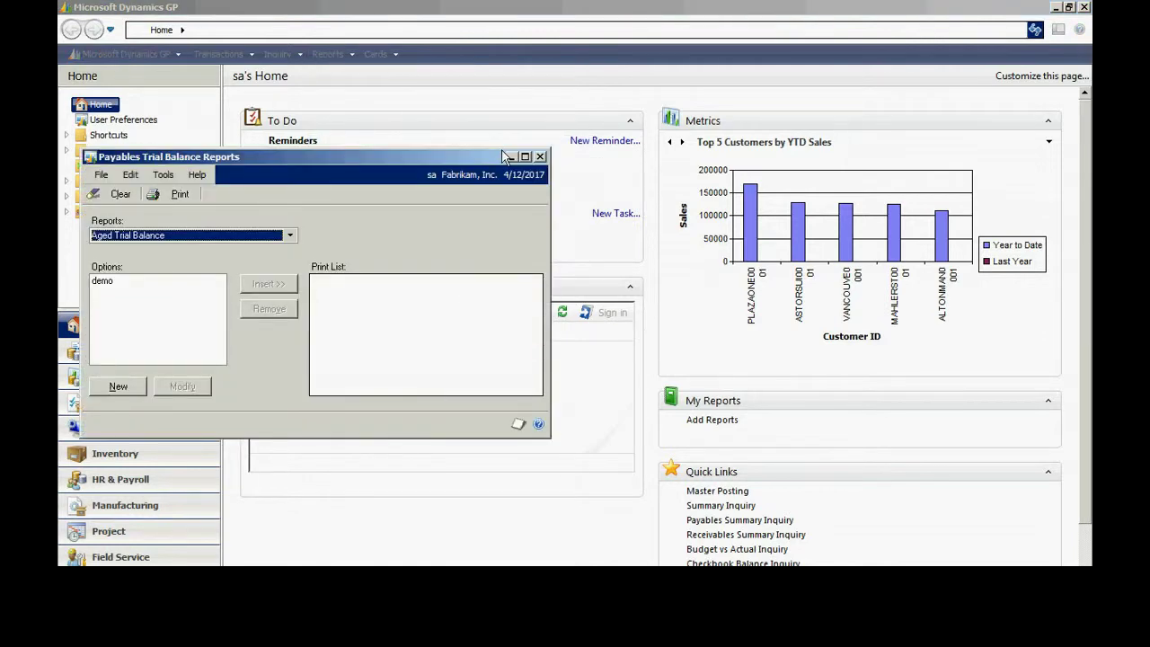
Choose the Aged Trial Balance with Options report and start a new report option.
left_click(290, 235)
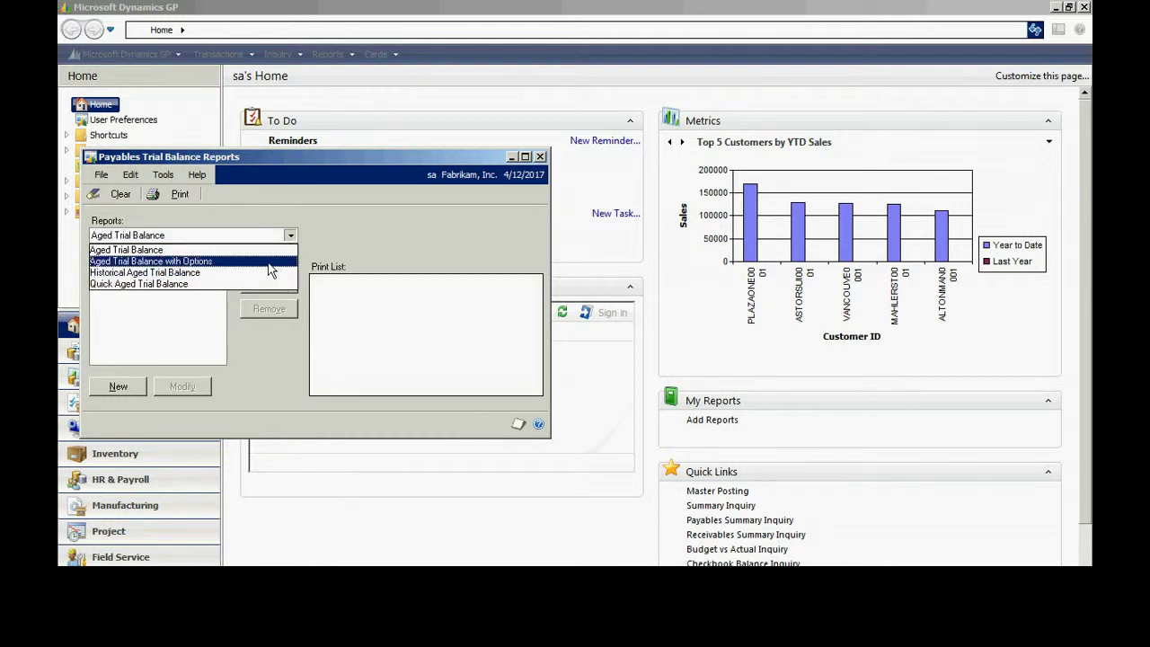
left_click(271, 262)
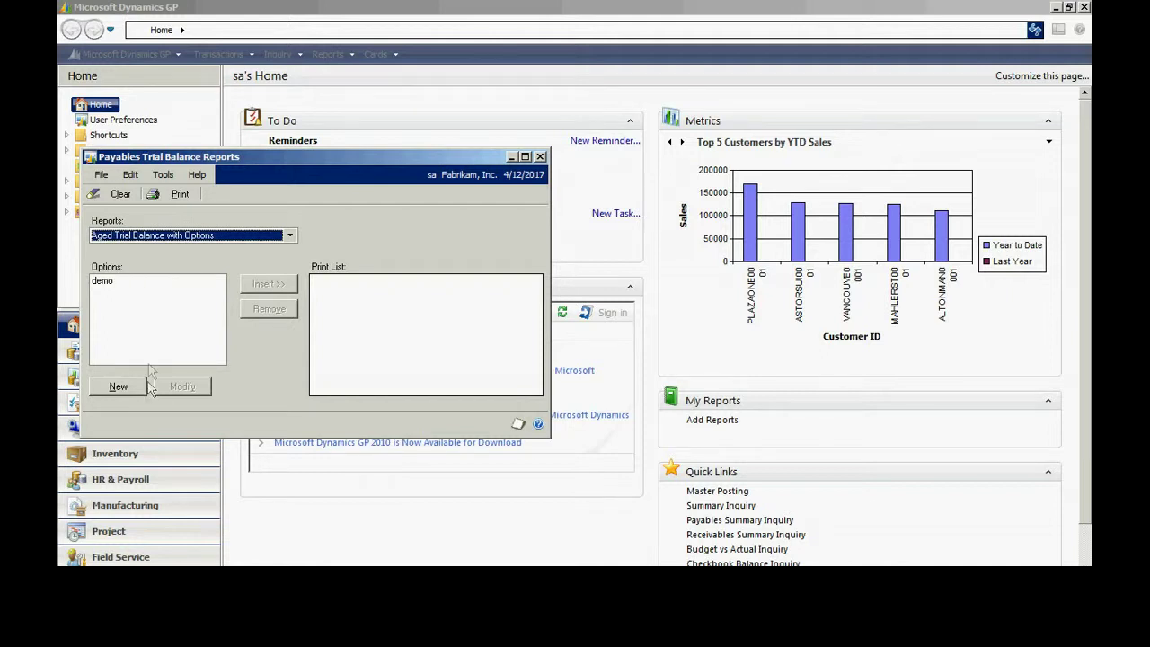
left_click(117, 387)
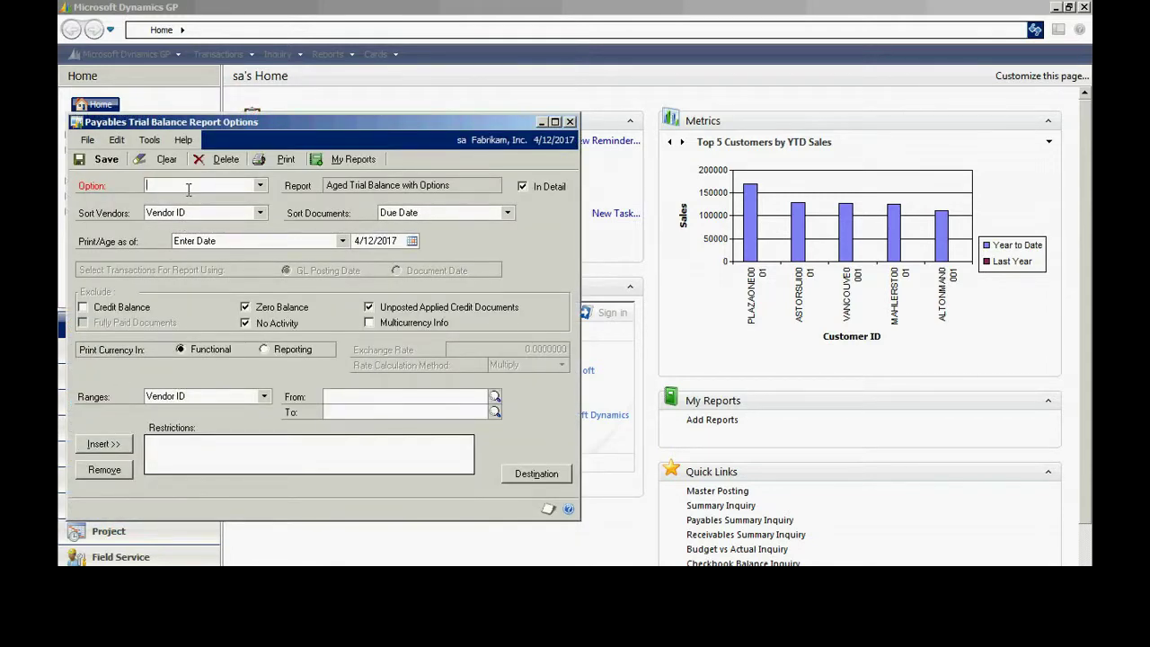
type("A to ")
type("M")
Name the option 'A to M' and insert a Vendor ID restriction from A to MZ.
key("Tab")
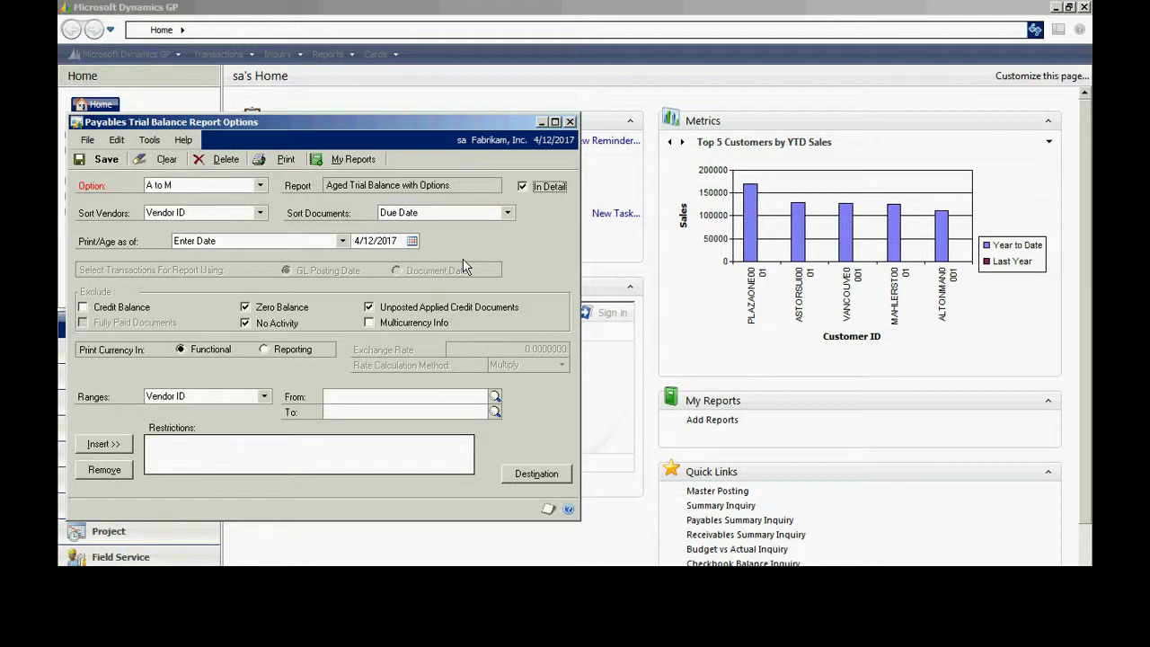
left_click(342, 395)
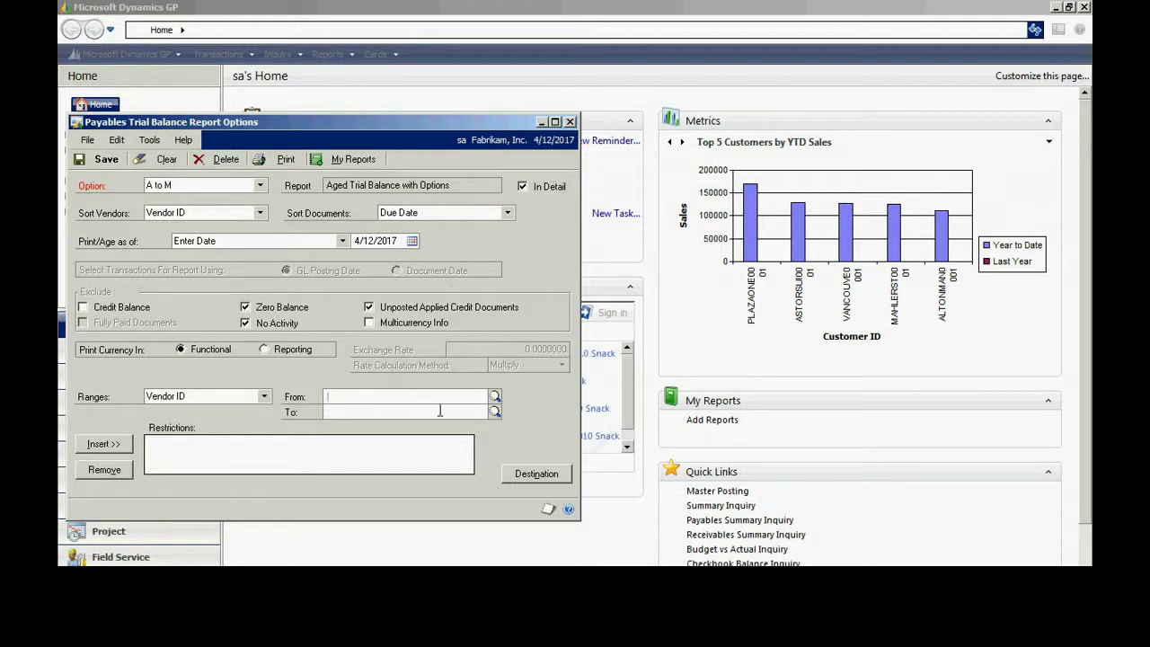
type("A")
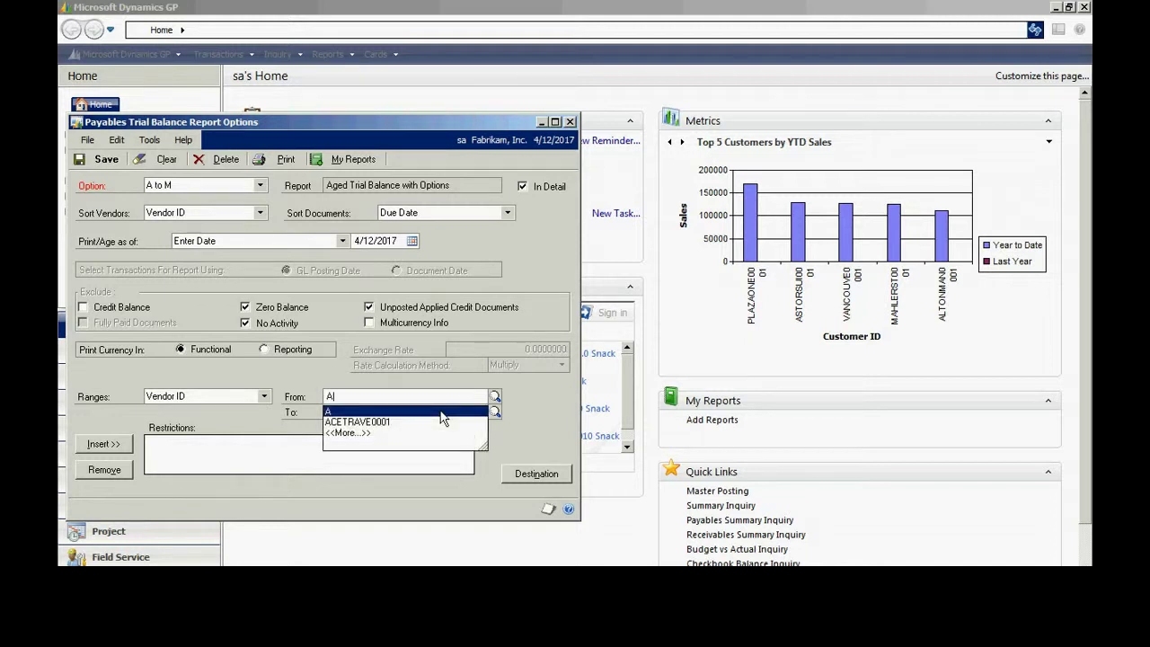
key("Tab")
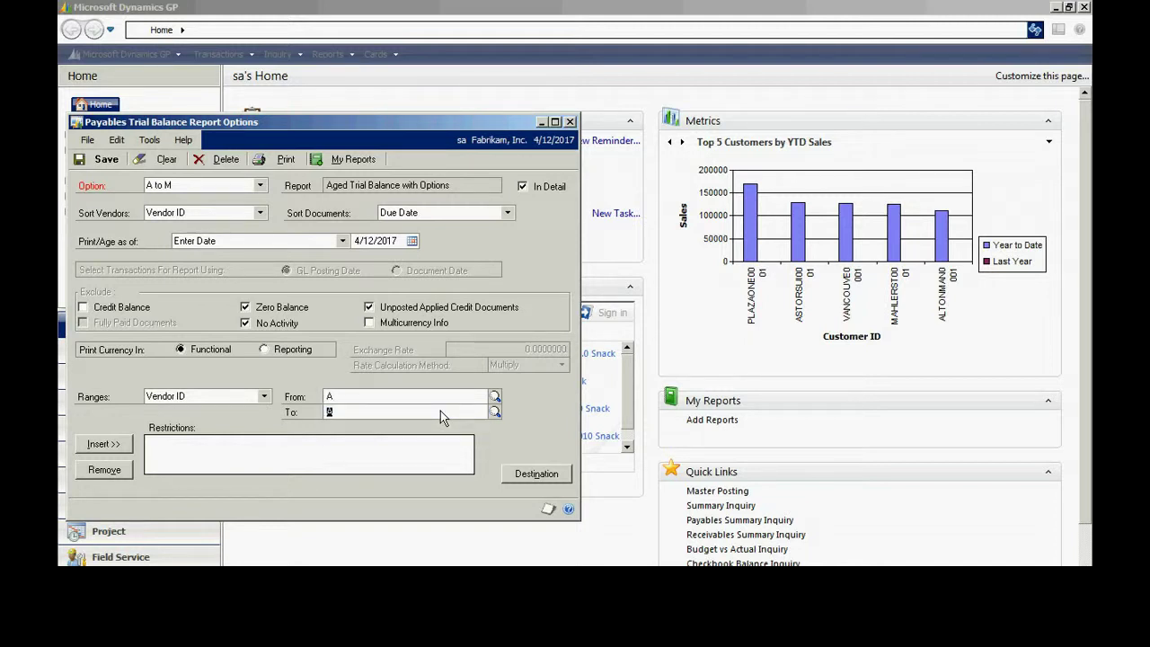
type("M")
key("Tab")
left_click(385, 411)
type("M")
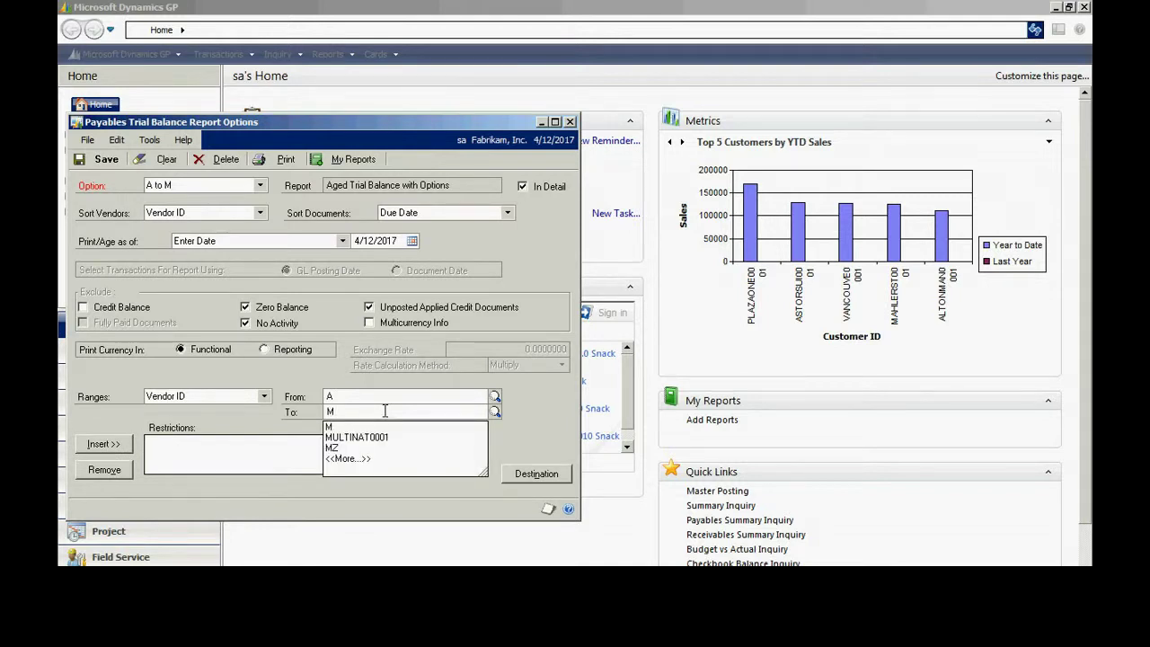
type("Z")
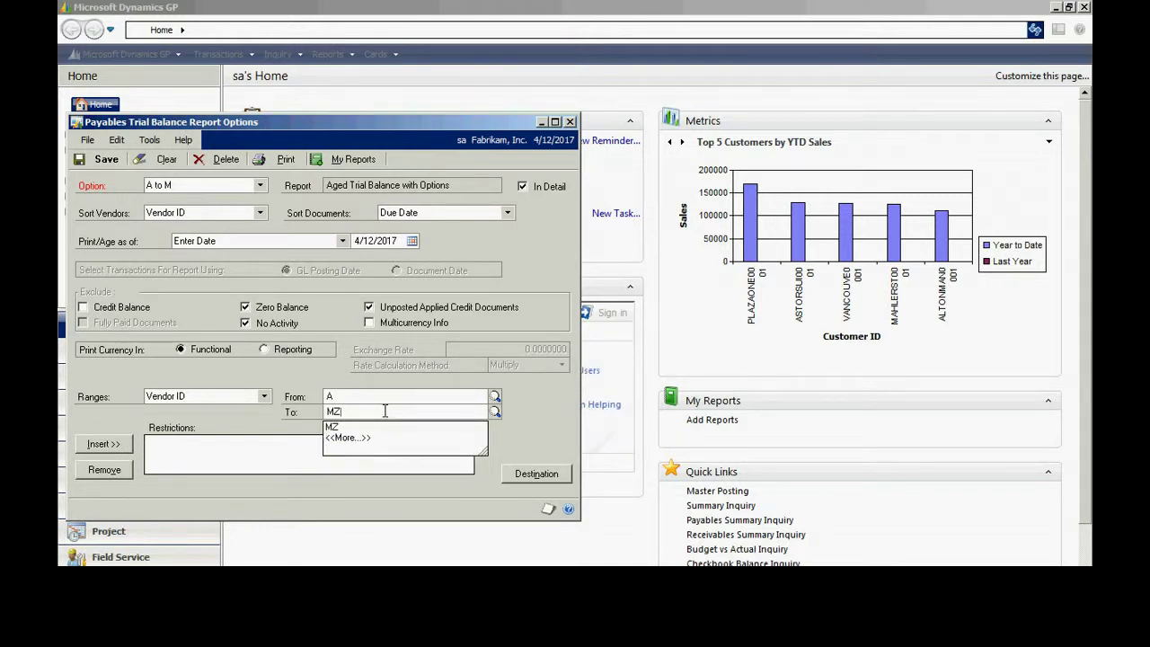
key("Tab")
left_click(101, 443)
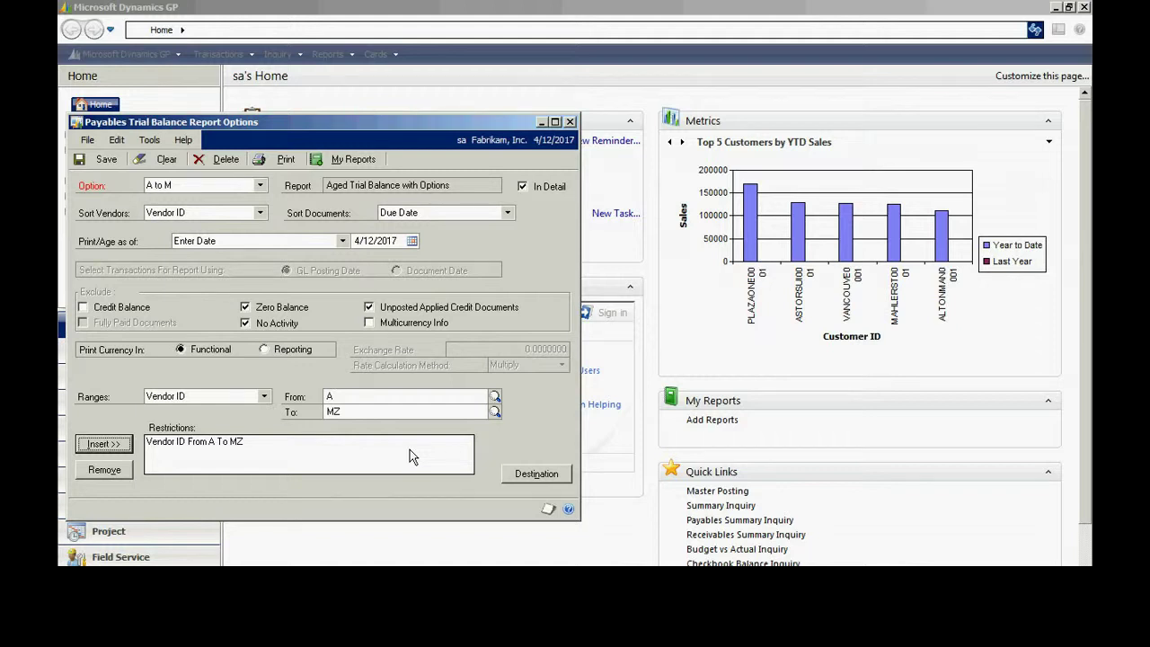
left_click(537, 474)
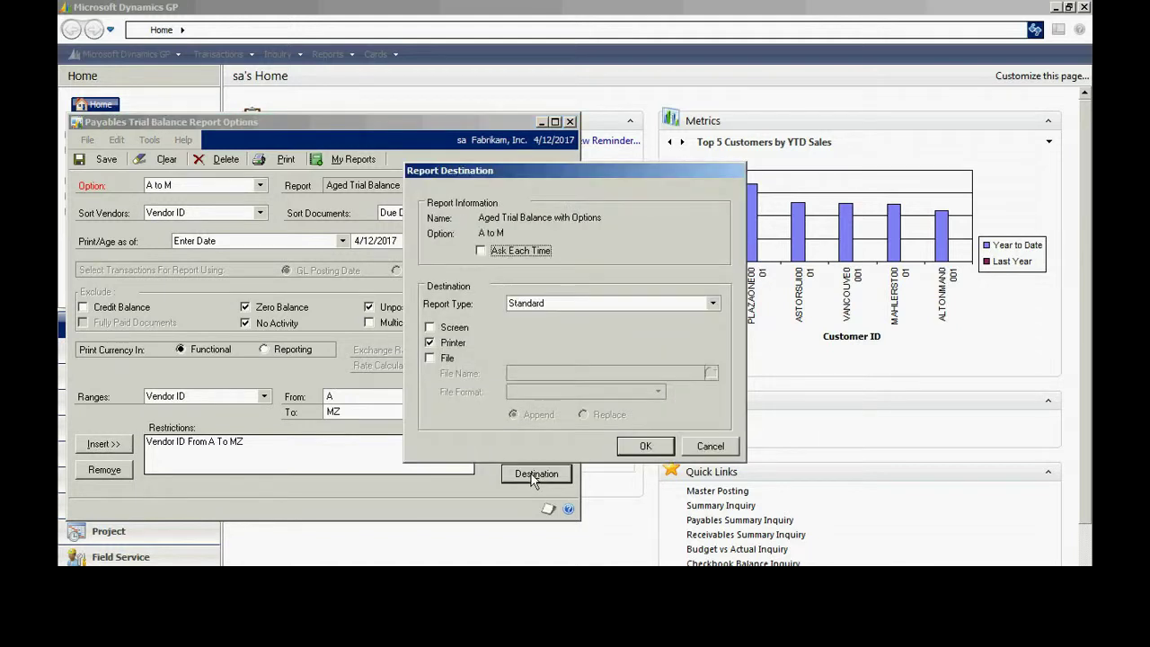
Set the report destination to screen only, with printer unchecked.
left_click(429, 327)
left_click(429, 343)
left_click(645, 446)
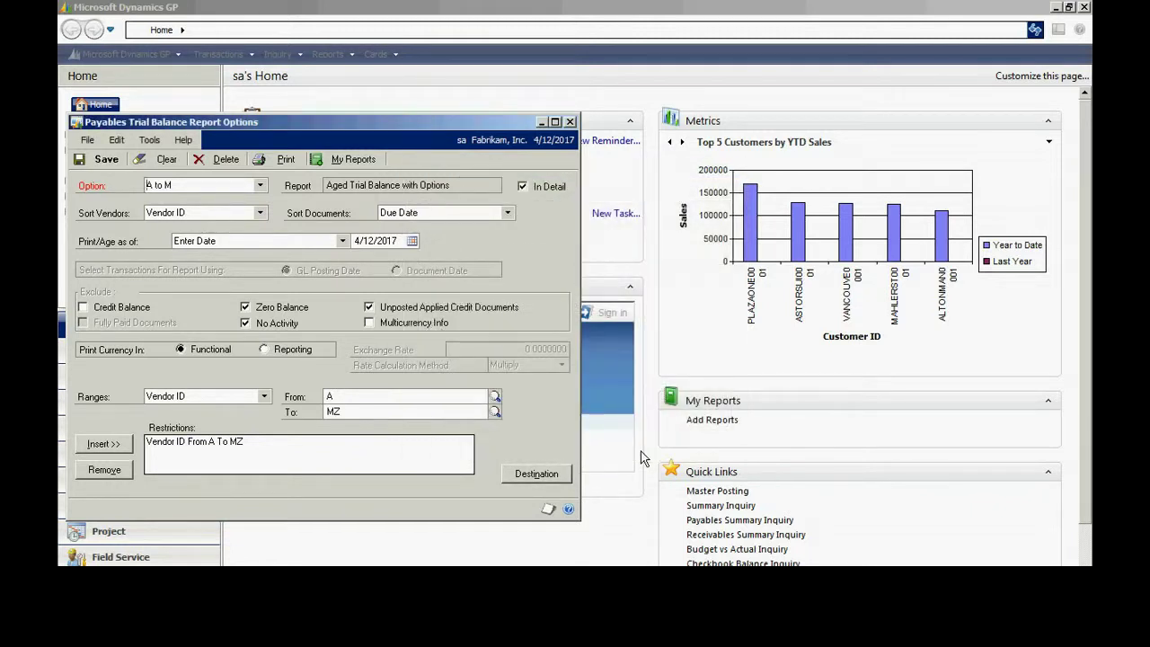
Save the 'A to M' option and select it in the Report Options list.
left_click(106, 160)
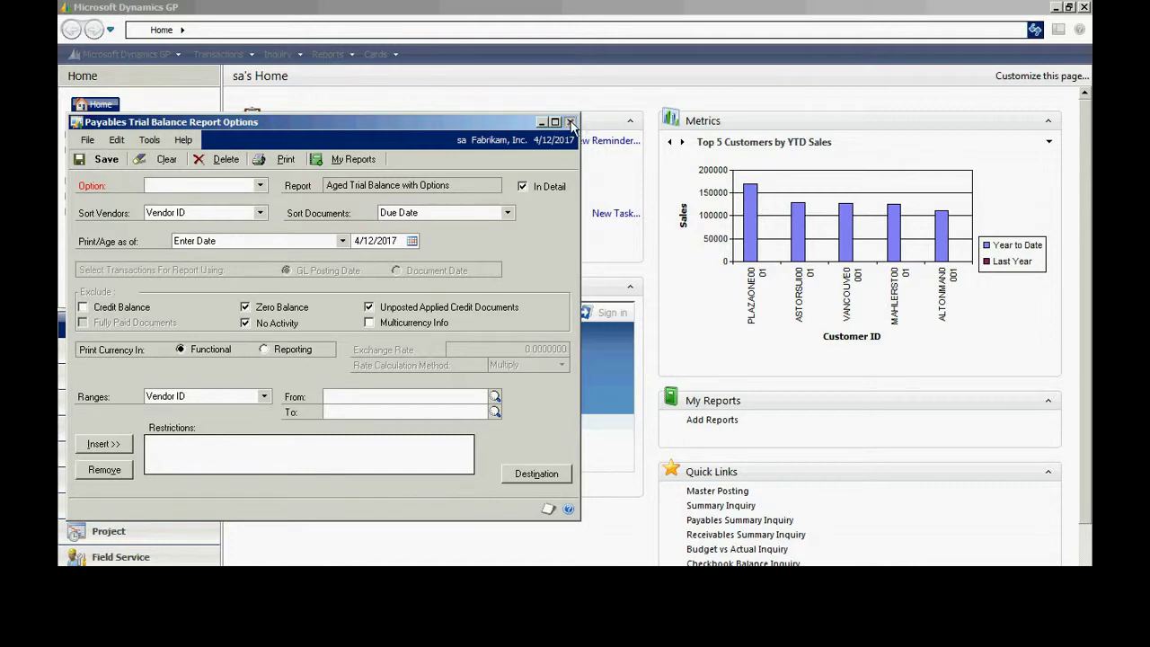
left_click(570, 122)
left_click(105, 281)
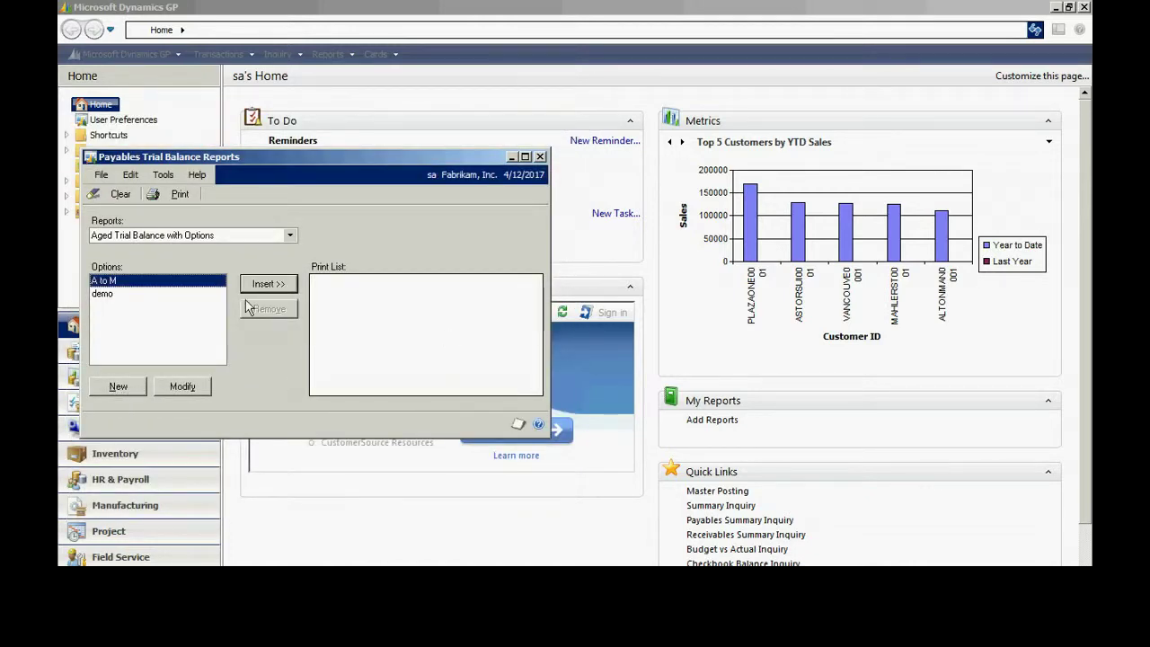
Add 'A to M' to the print list, print it to screen, and maximize the output.
left_click(268, 284)
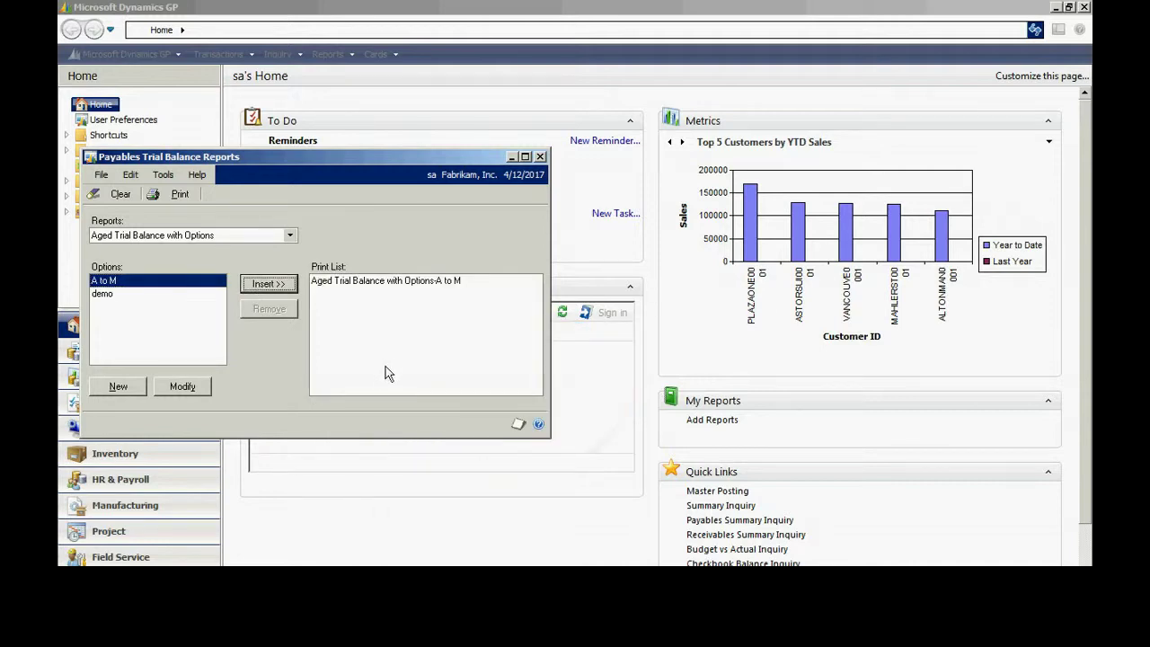
left_click(180, 194)
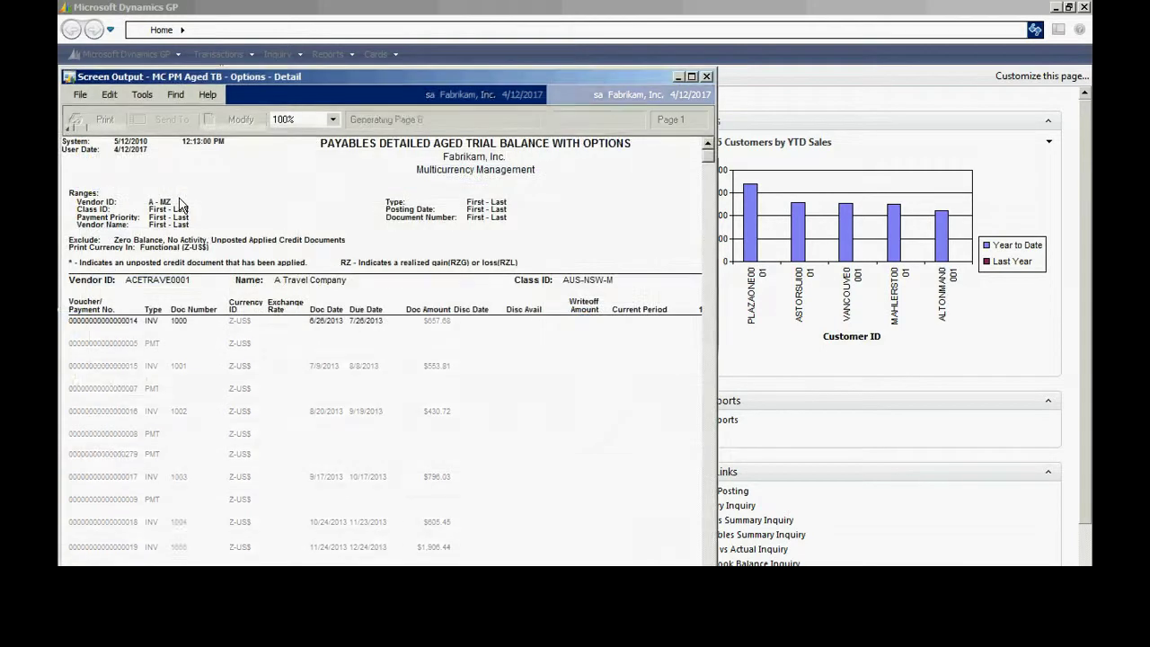
left_click(692, 77)
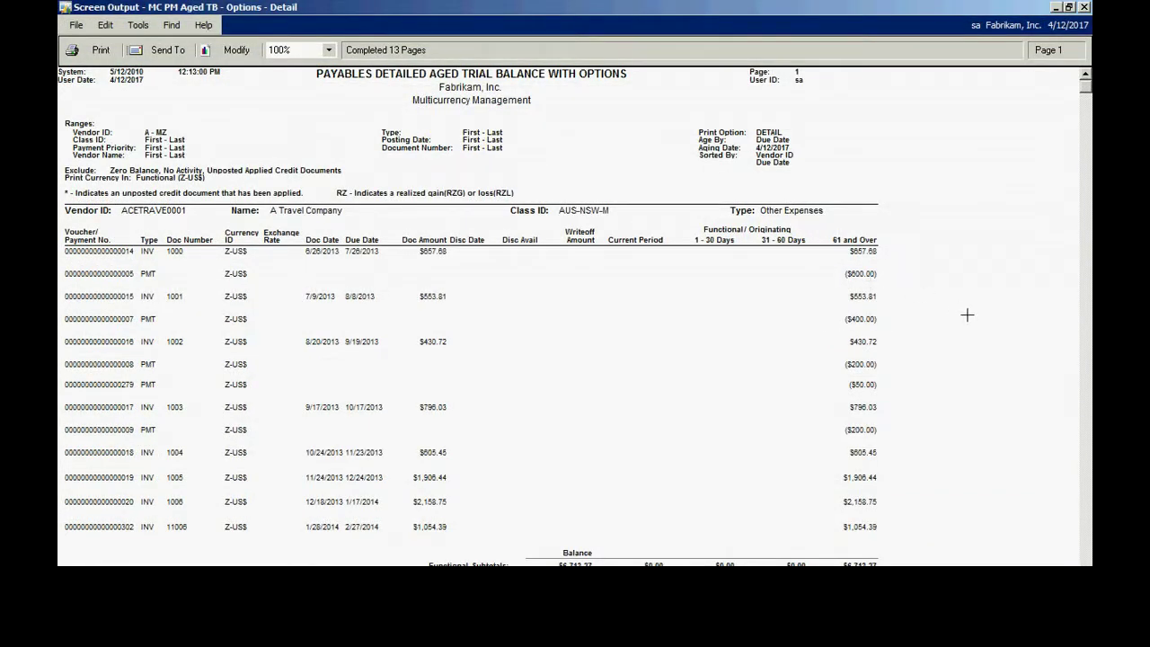
Zoom the report output to 125%, then back to 100%.
left_click(328, 50)
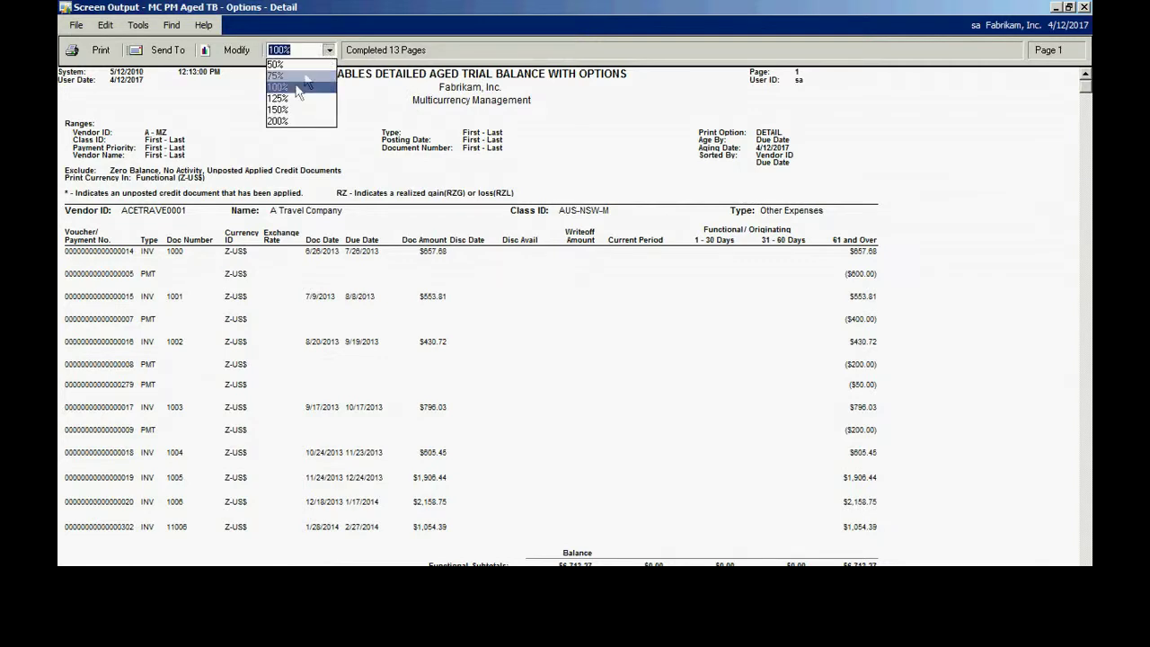
left_click(277, 98)
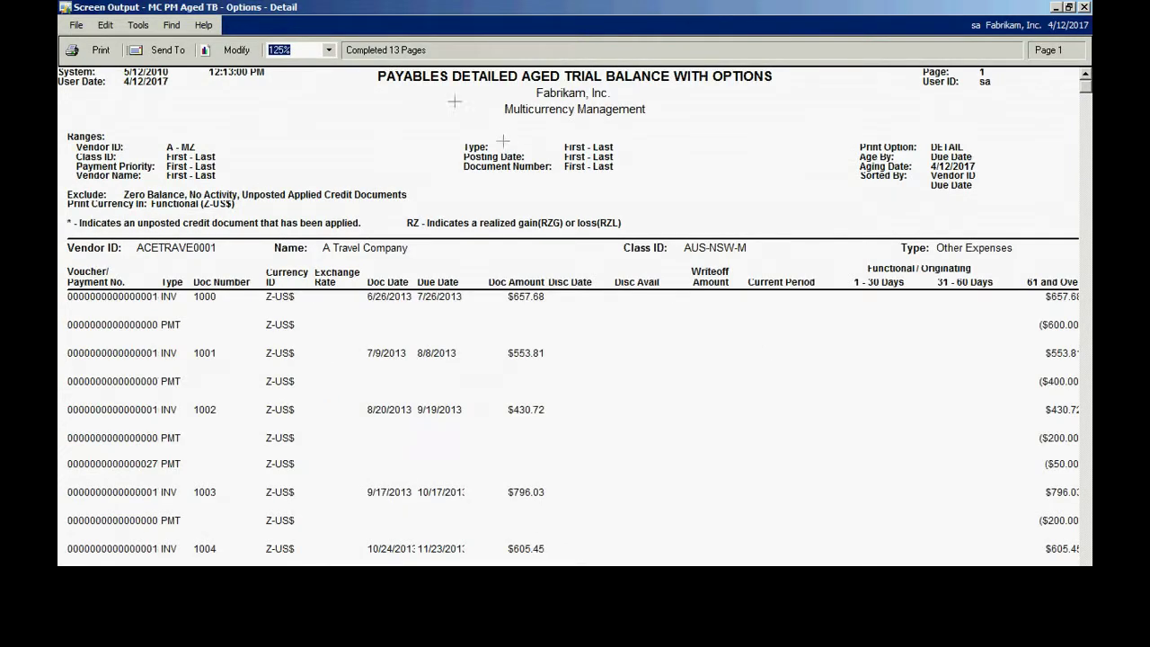
left_click(329, 51)
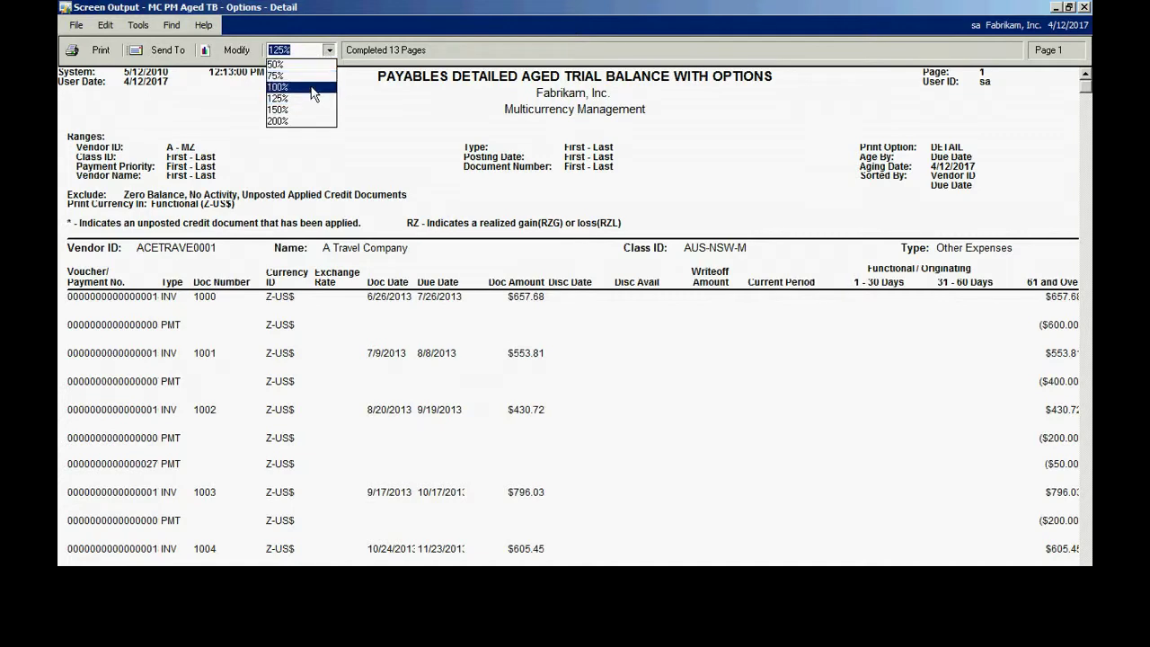
left_click(278, 86)
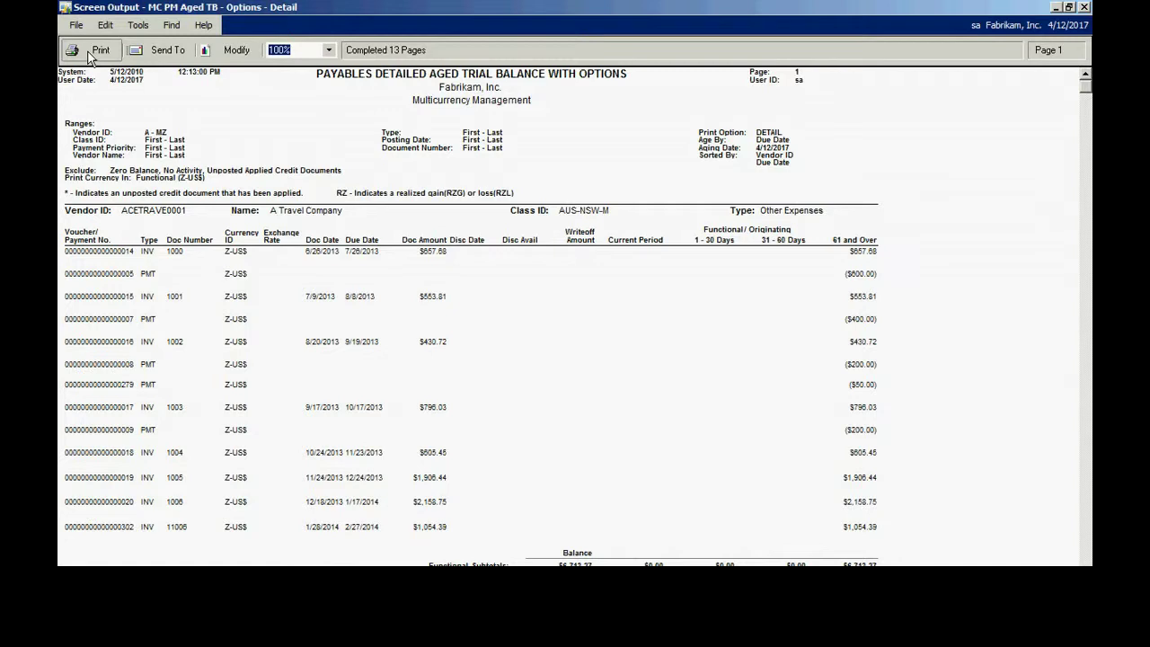
Close the screen output and add the 'A to M' option to My Reports under its suggested name.
left_click(1084, 7)
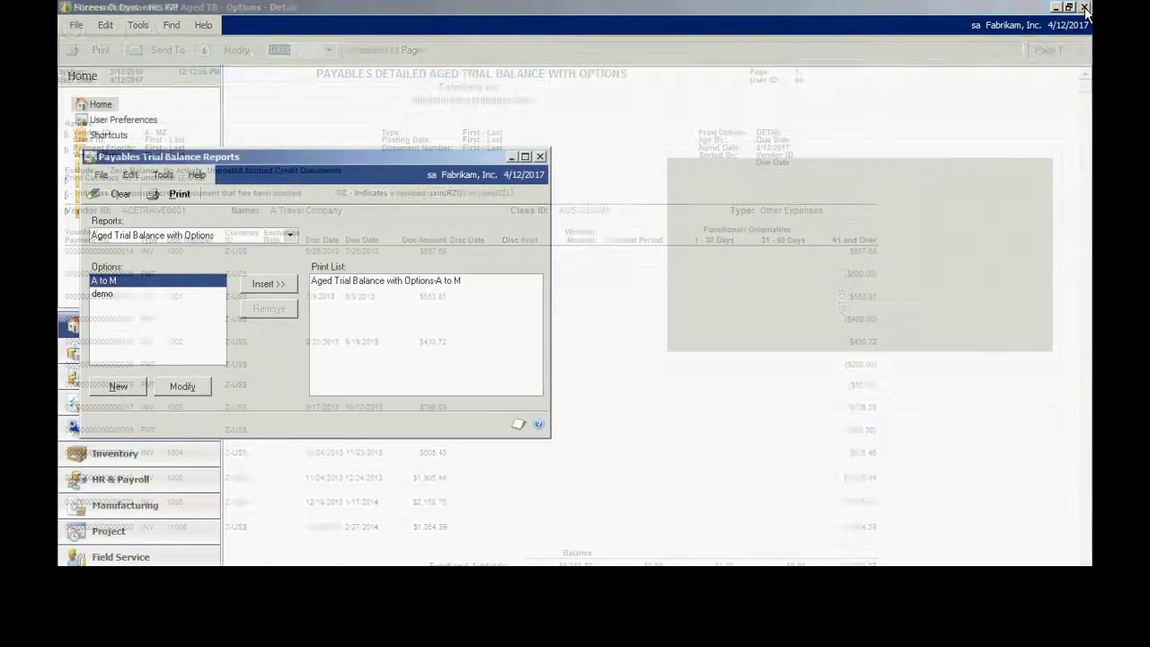
left_click(556, 77)
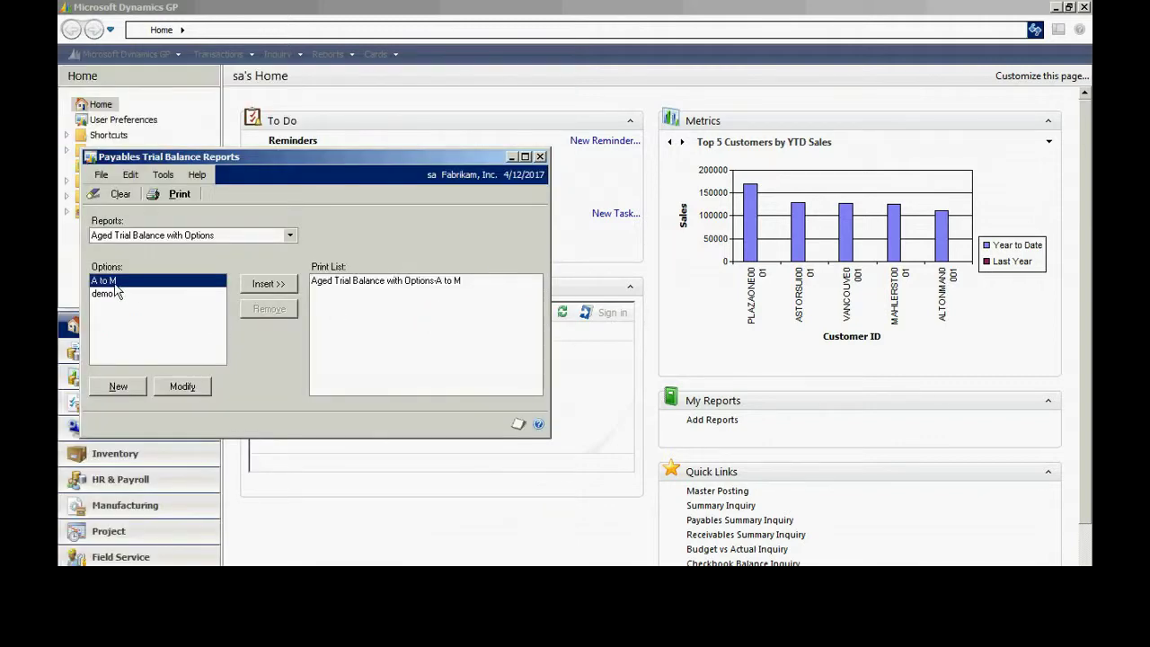
left_click(182, 388)
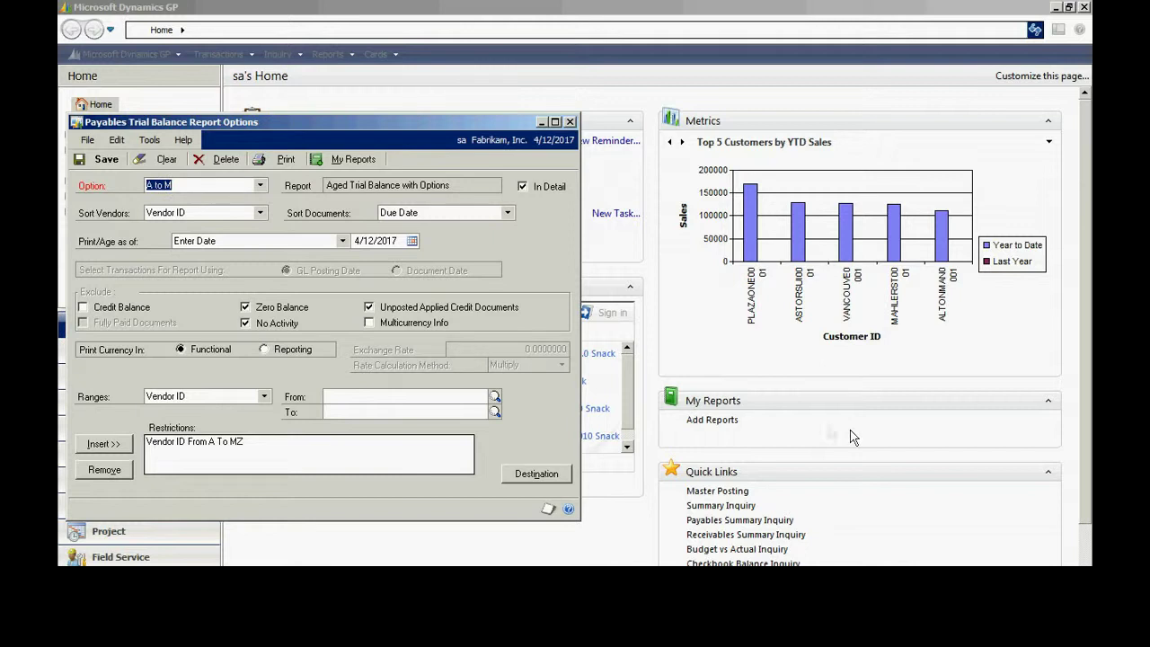
left_click(352, 159)
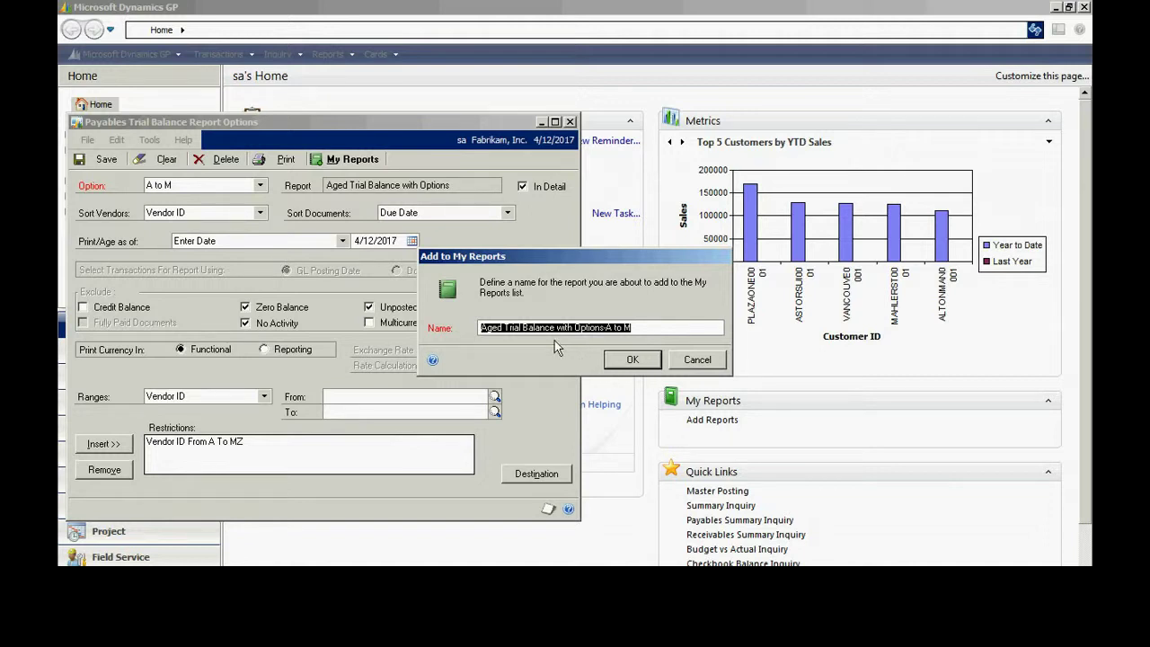
left_click(633, 359)
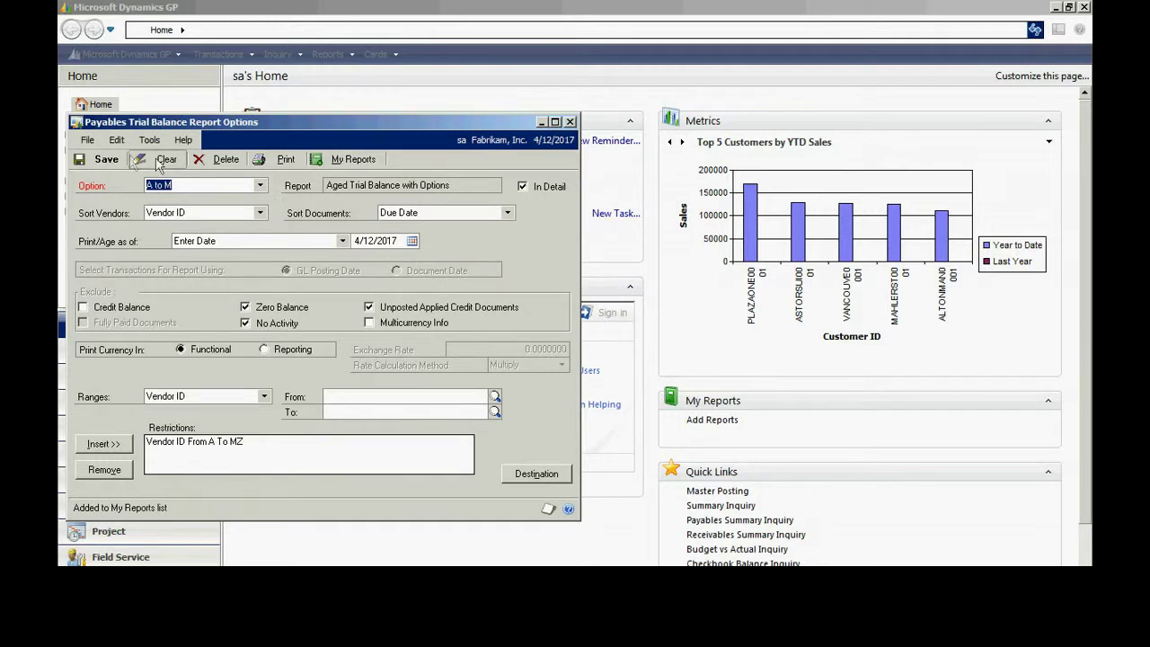
Clear the option form and close the Report Options and Trial Balance Reports windows.
left_click(106, 159)
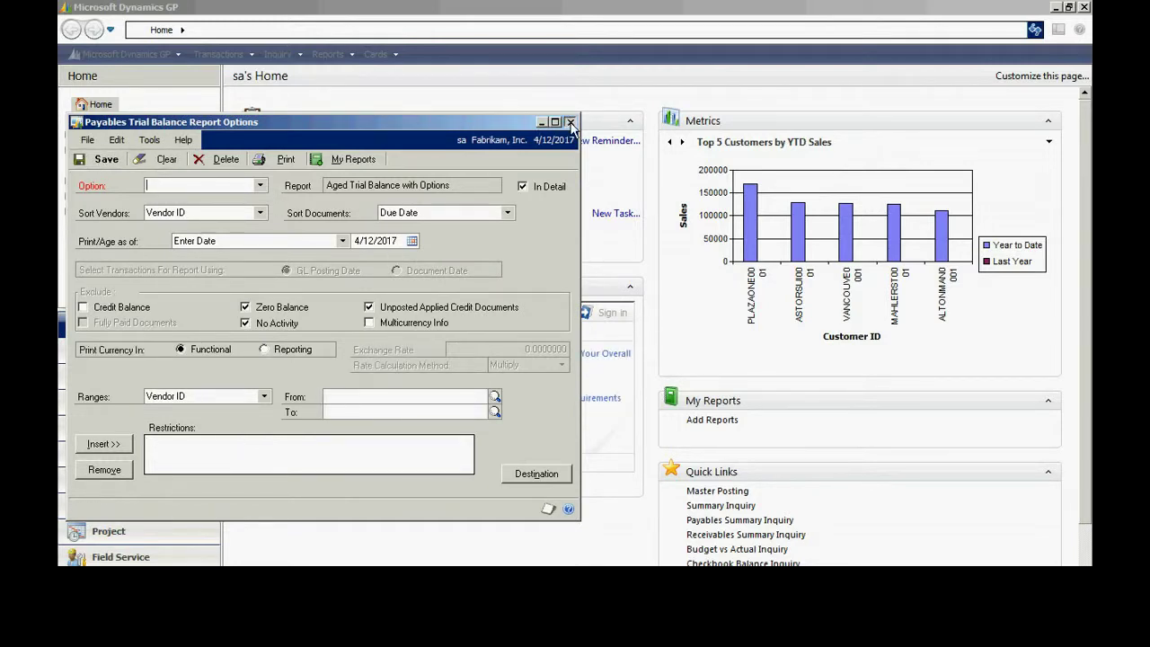
left_click(569, 121)
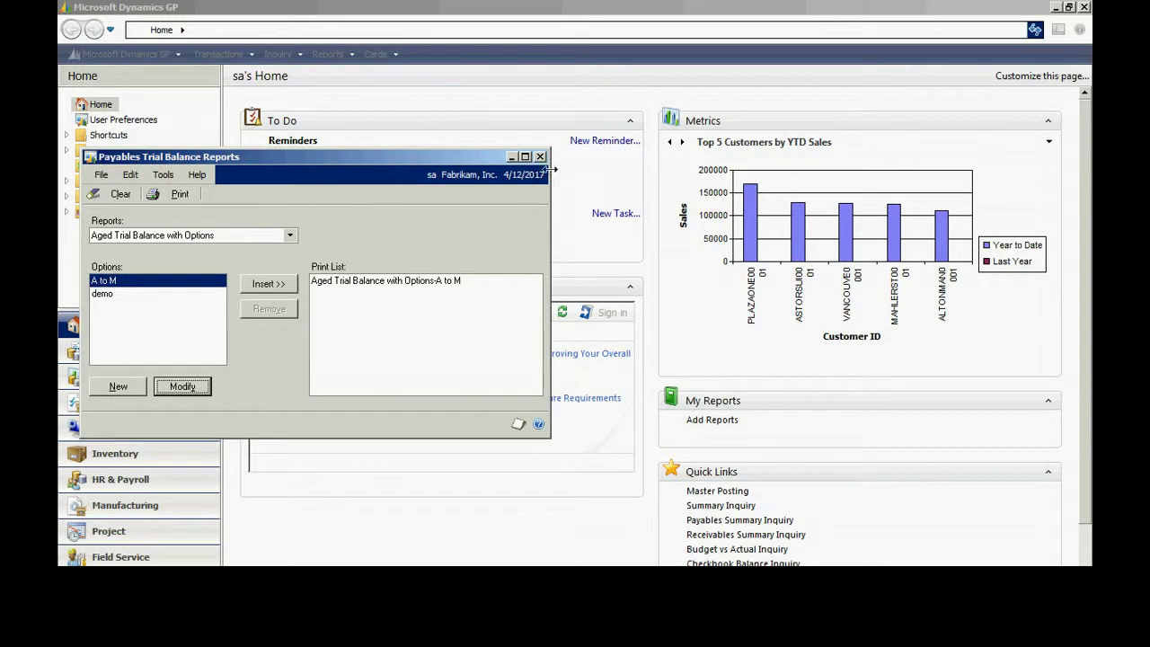
left_click(541, 158)
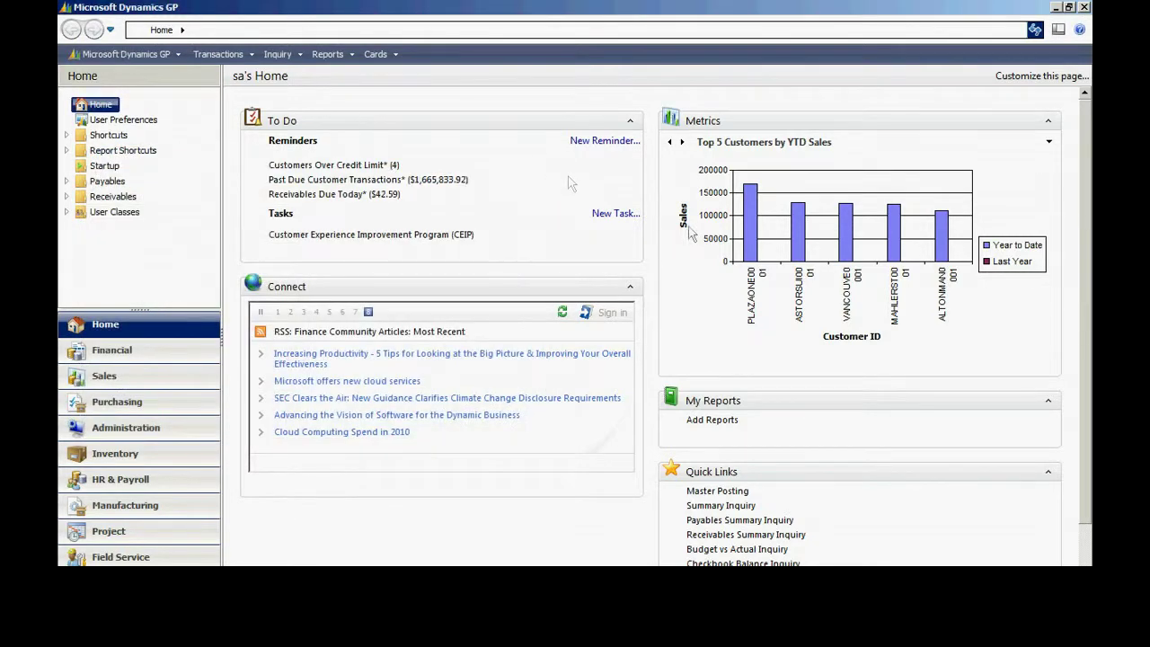
Refresh the home page and launch 'Aged Trial Balance with Options-A to M' from My Reports.
left_click(1036, 31)
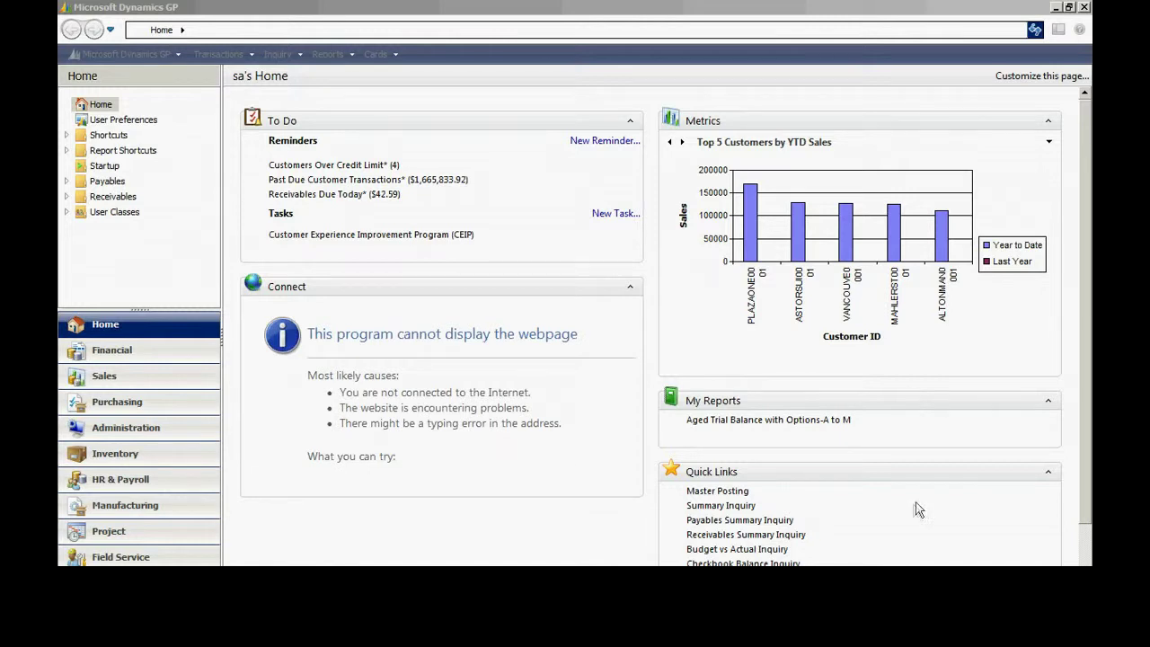
left_click(757, 422)
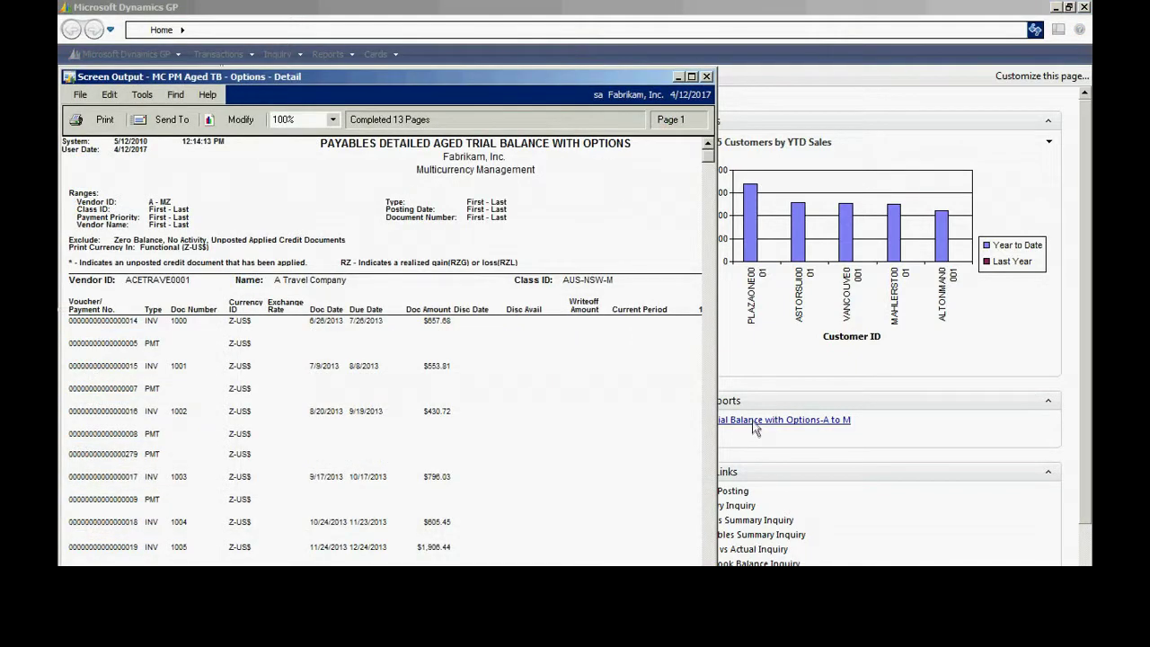
Maximize the Screen Output window showing the A to M aged trial balance.
left_click(692, 78)
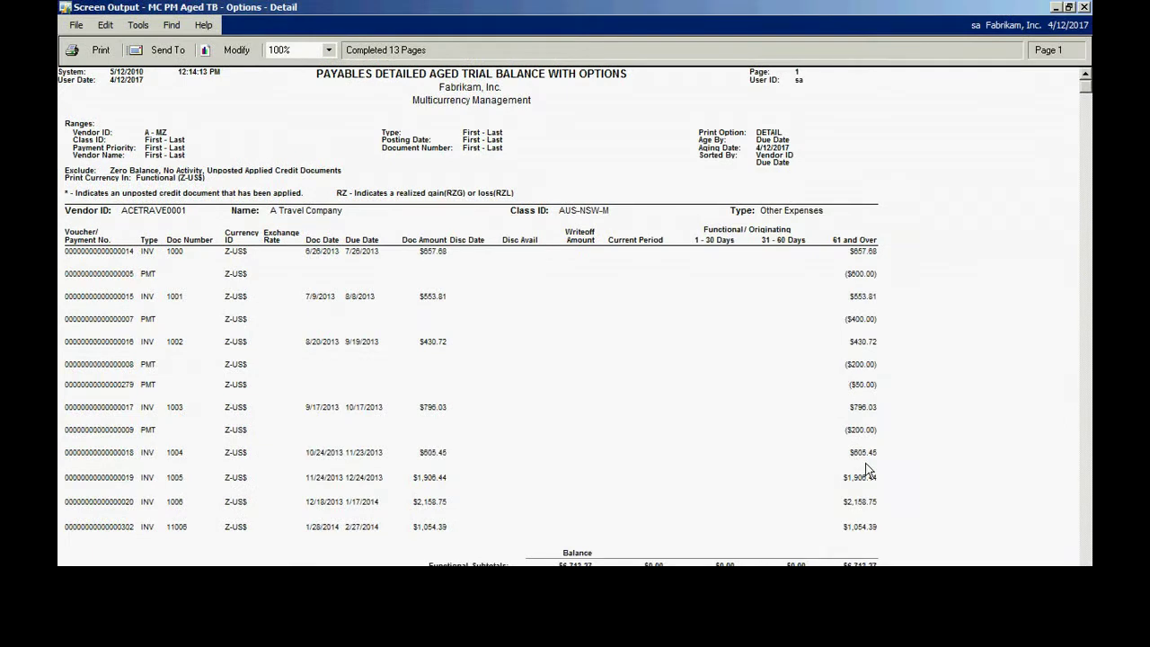